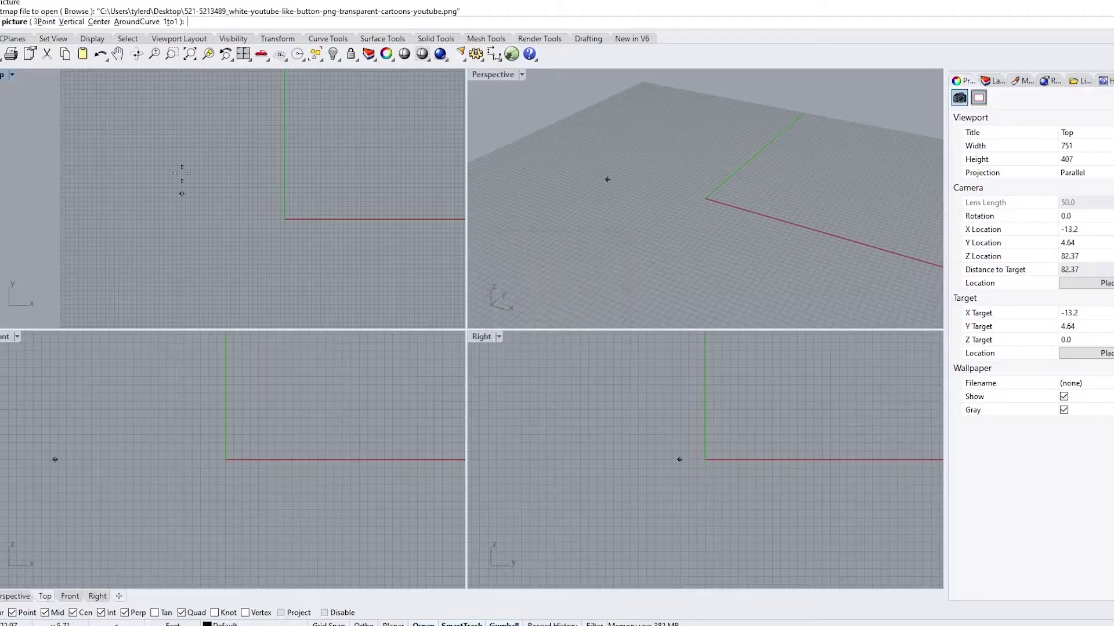
# Step: Place the thumbs-up picture in the Top view, keeping the model units in inches
pyautogui.click(159, 137)
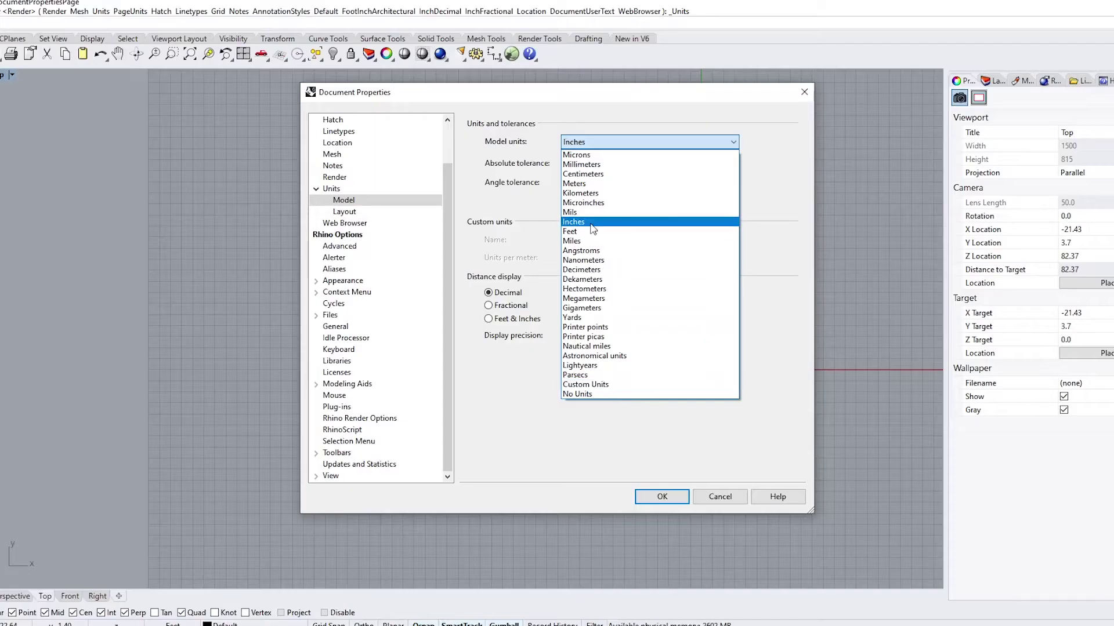
pyautogui.click(591, 222)
pyautogui.click(662, 497)
pyautogui.press('Return')
# Step: Zoom extents to fit the whole thumbs-up picture in view
pyautogui.write('z')
pyautogui.press('Return')
pyautogui.write('e')
pyautogui.press('Return')
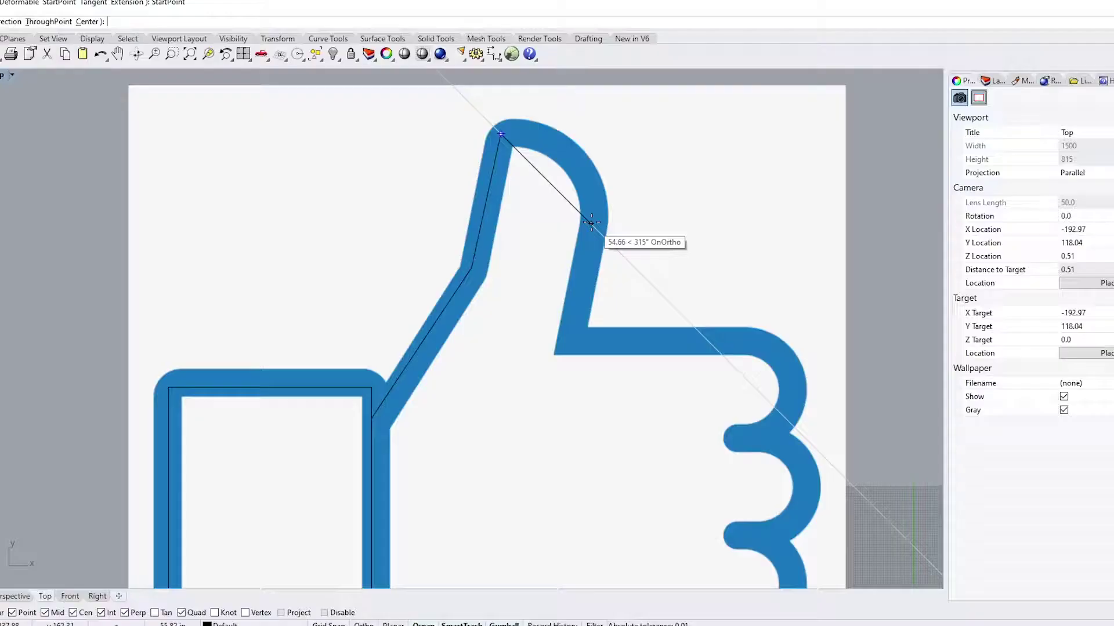
# Step: Trace a line along the thumb's inner edge, starting at the thumb's inner corner
pyautogui.scroll(3, 597, 238)
pyautogui.scroll(-2, 312, 199)
pyautogui.write('line')
pyautogui.press('Return')
pyautogui.scroll(2, 567, 191)
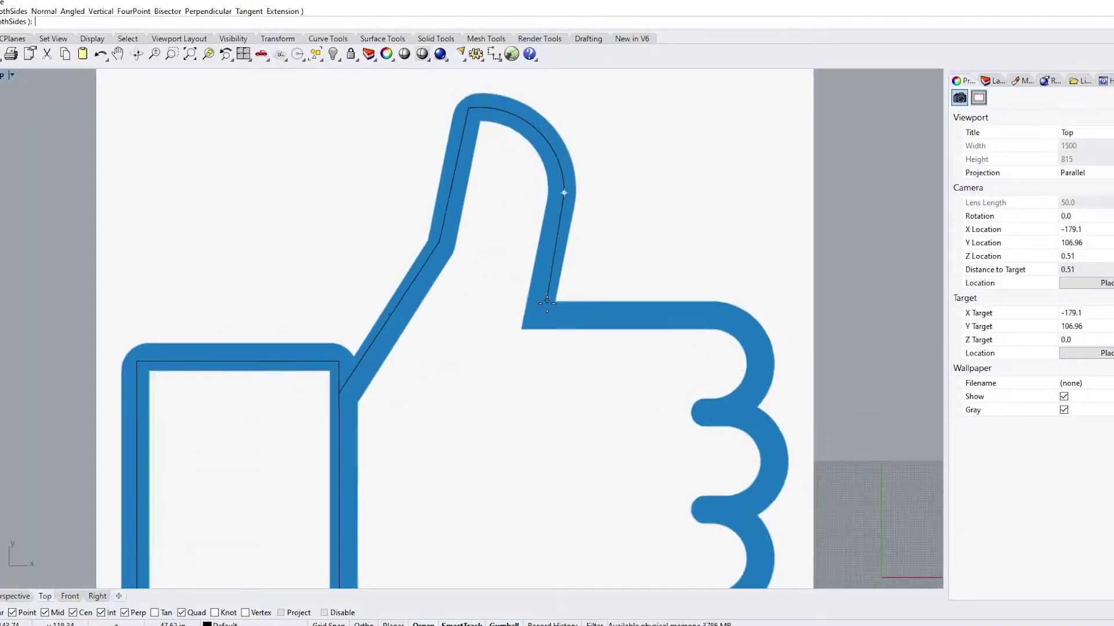
pyautogui.scroll(-2, 477, 348)
pyautogui.scroll(5, 478, 348)
pyautogui.click(365, 419)
pyautogui.scroll(-4, 777, 419)
pyautogui.scroll(3, 776, 419)
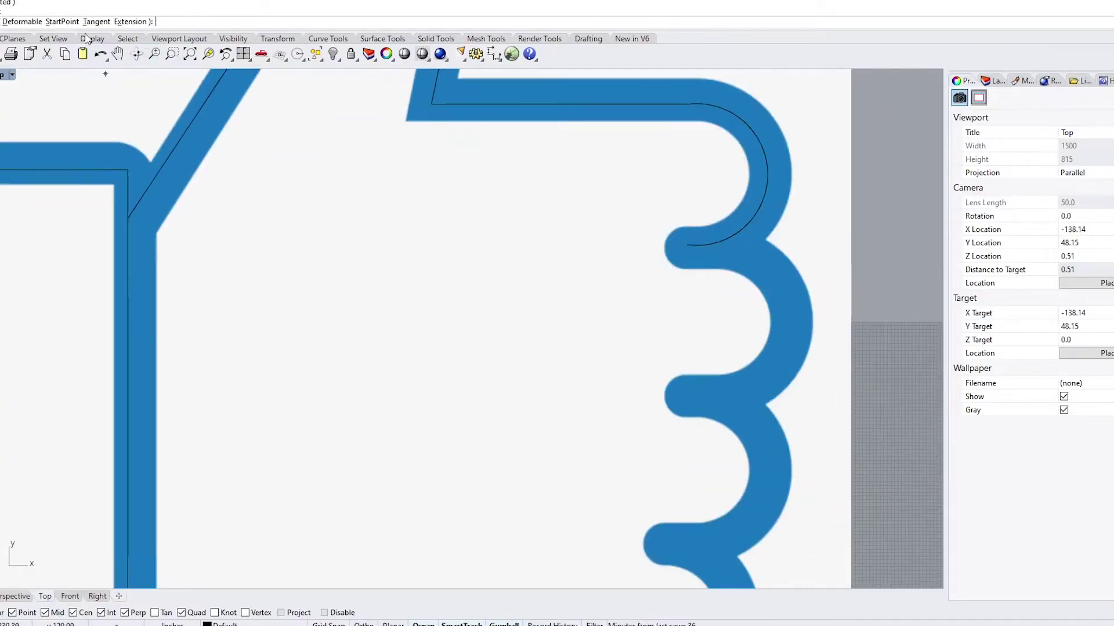
# Step: Finish that curve and begin the next arc from a new start point
pyautogui.press('Escape')
pyautogui.scroll(1, 690, 266)
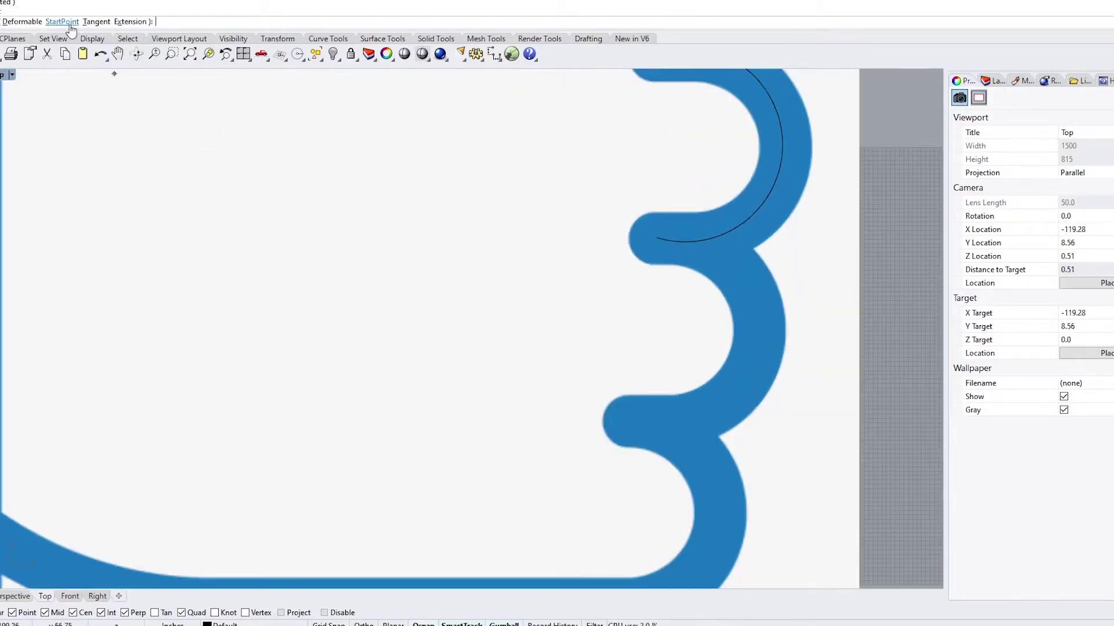
pyautogui.click(69, 23)
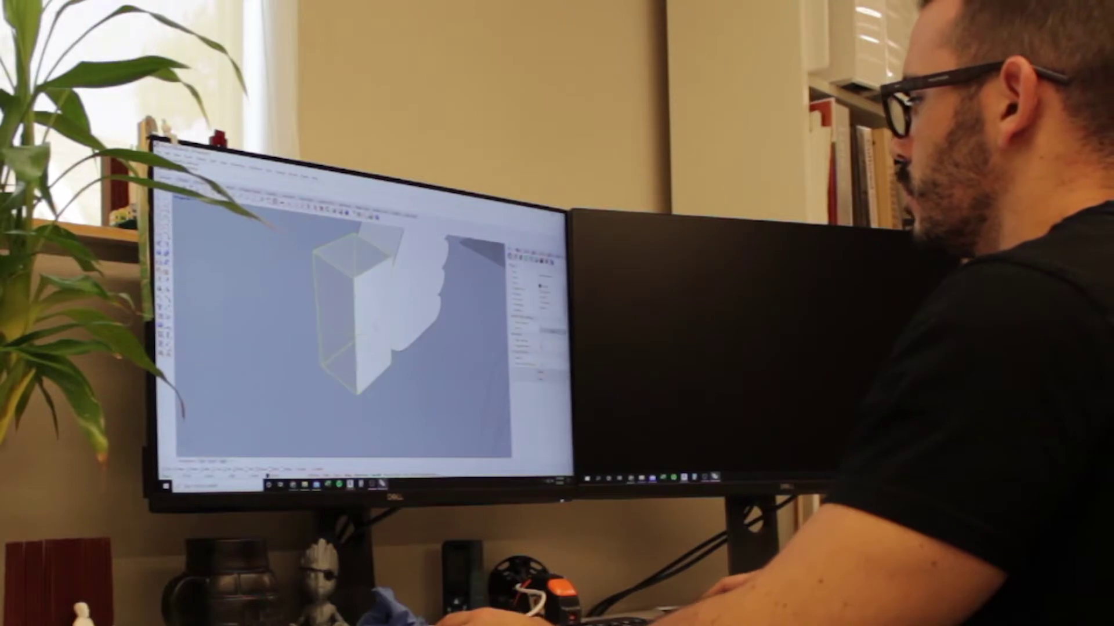
# Step: Switch to four viewports and select the thumb's bottom line
pyautogui.hotkey('ctrl', 'm')
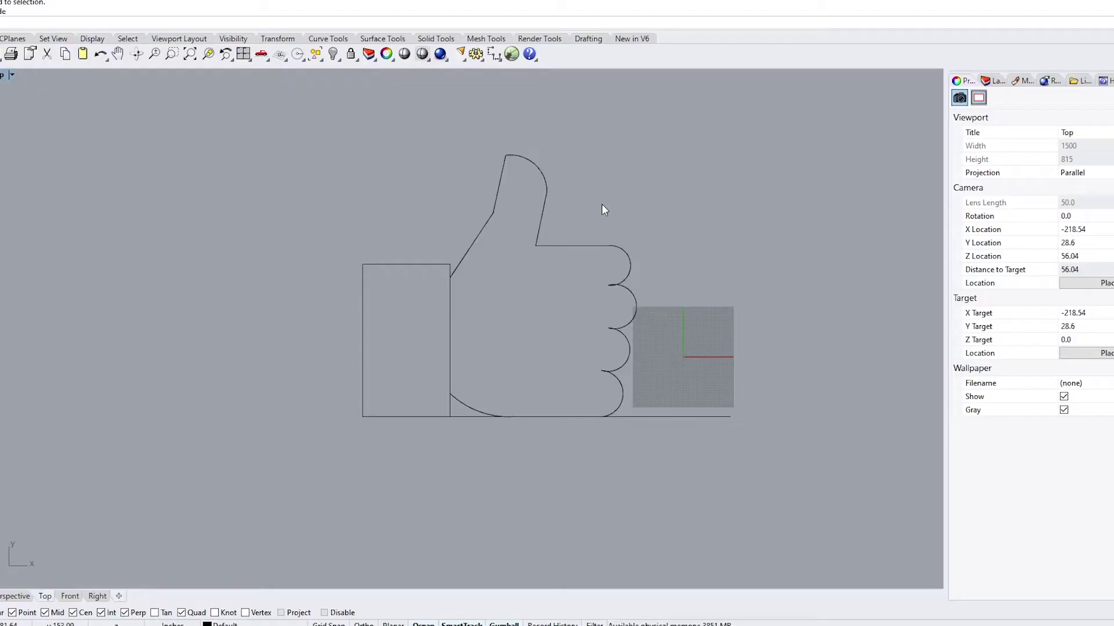
pyautogui.click(681, 418)
pyautogui.scroll(3, 540, 458)
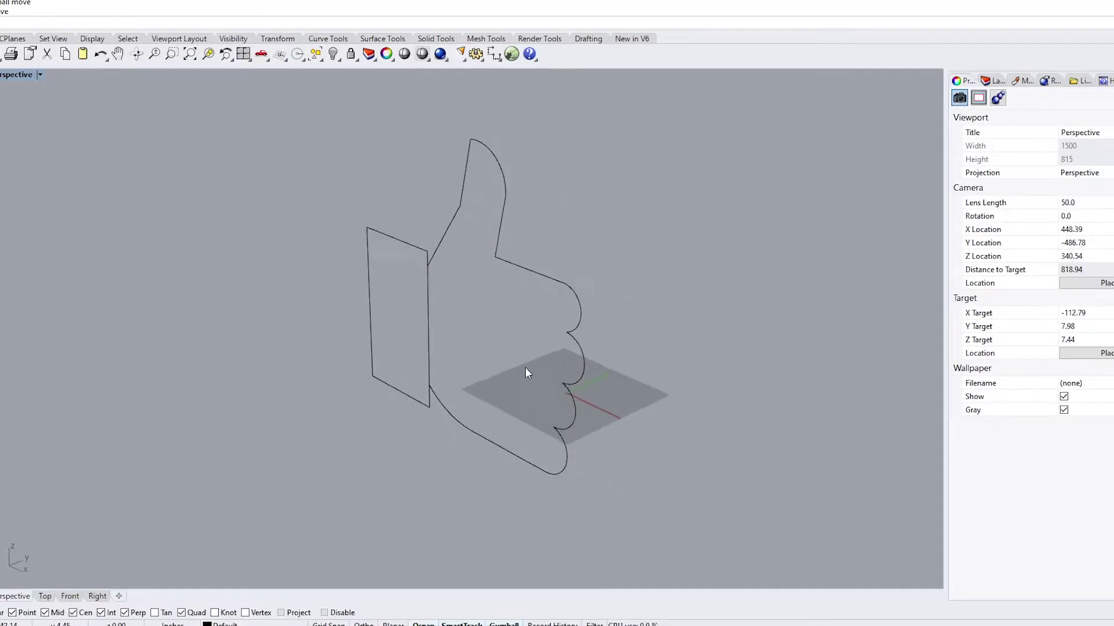
# Step: Extrude the closed thumbs-up outline into a solid, then undo the extrusion
pyautogui.moveTo(525, 367); pyautogui.dragTo(606, 296, button='right')
pyautogui.click(609, 293)
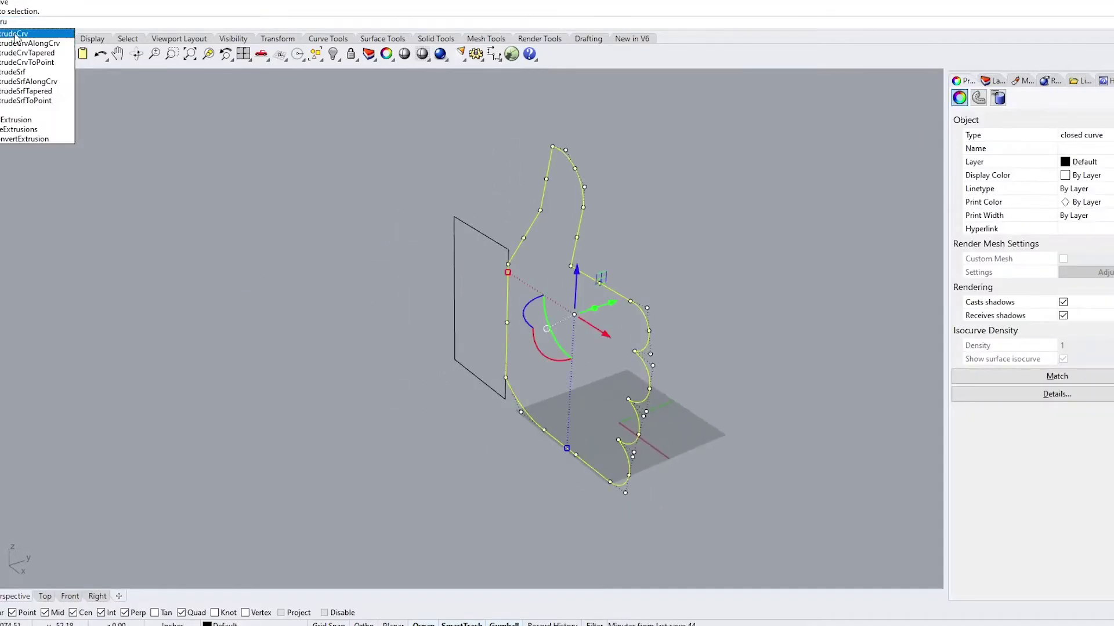
pyautogui.click(16, 34)
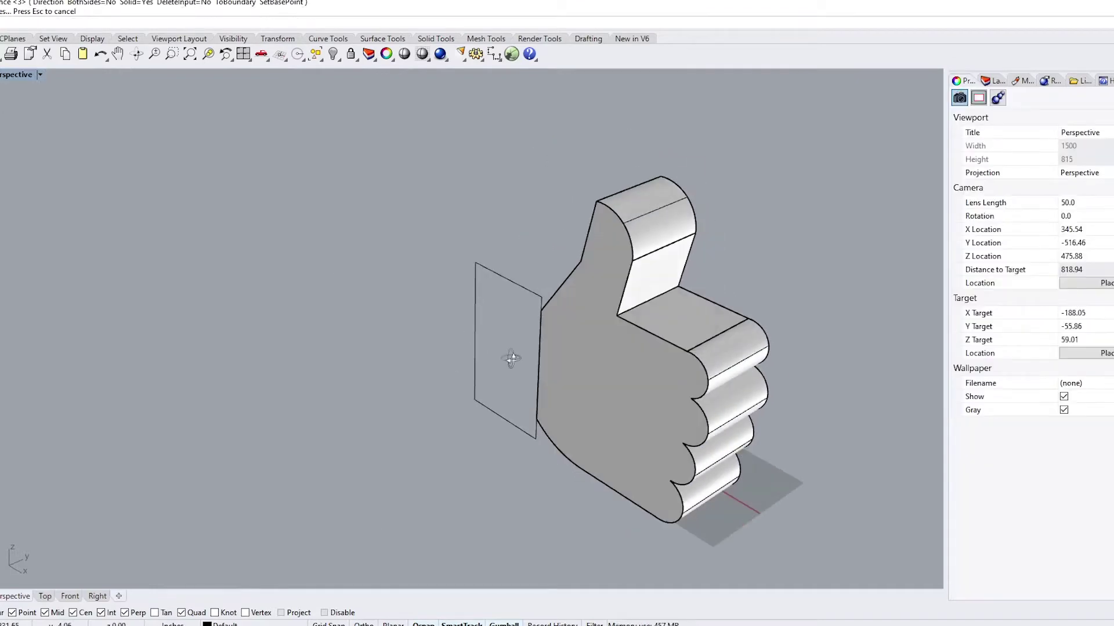
pyautogui.hotkey('ctrl', 'z')
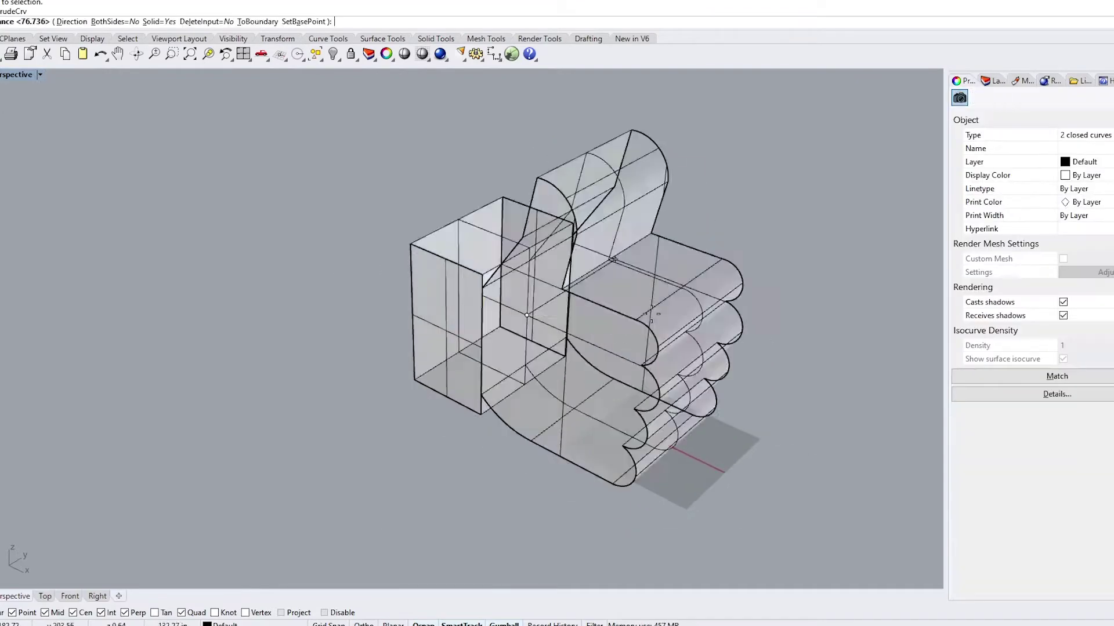
pyautogui.moveTo(580, 302); pyautogui.dragTo(632, 302, button='right')
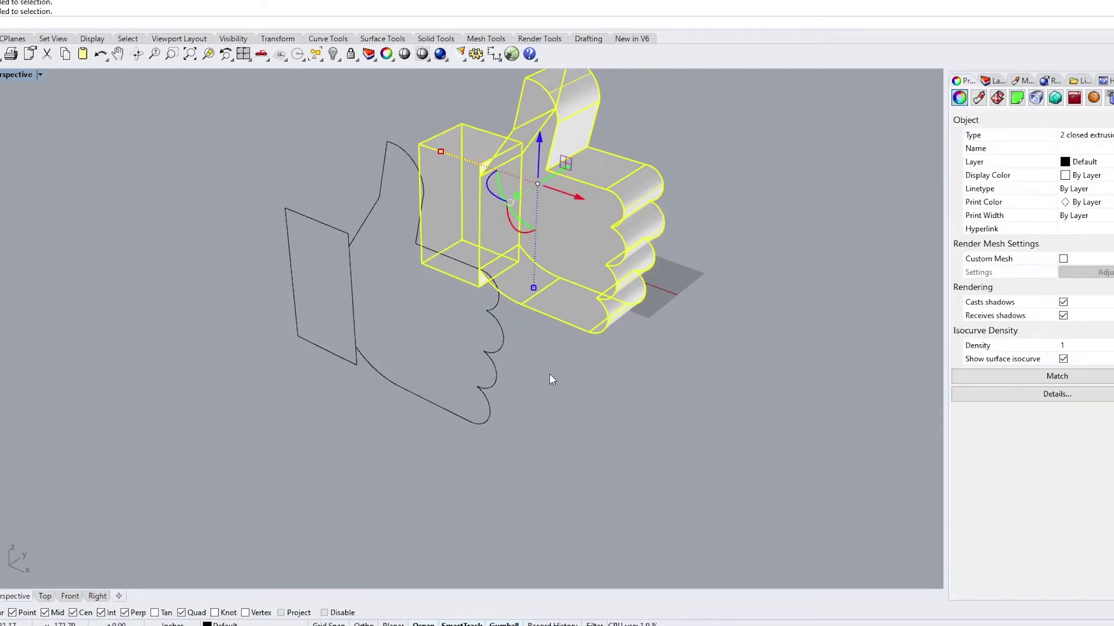
# Step: Deselect the thumbs-up solid and select the cuff box solid
pyautogui.click(567, 404)
pyautogui.moveTo(567, 405); pyautogui.dragTo(495, 298, button='right')
pyautogui.scroll(5, 512, 271)
pyautogui.click(514, 303)
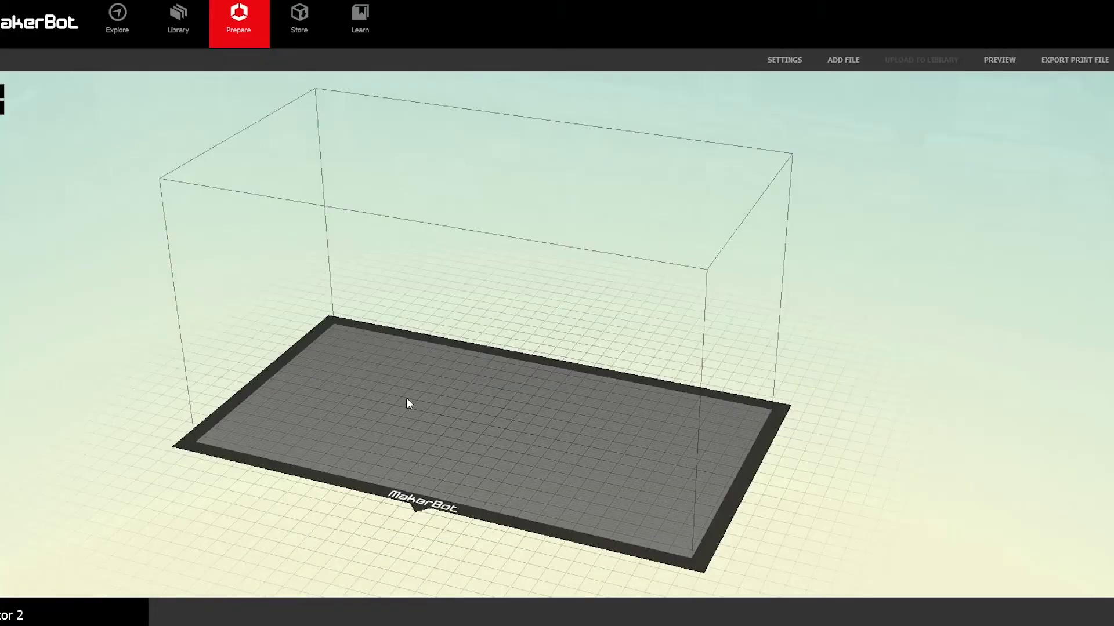
# Step: Add the Like button model from the Desktop to the build plate
pyautogui.press('super+e')
pyautogui.click(409, 207)
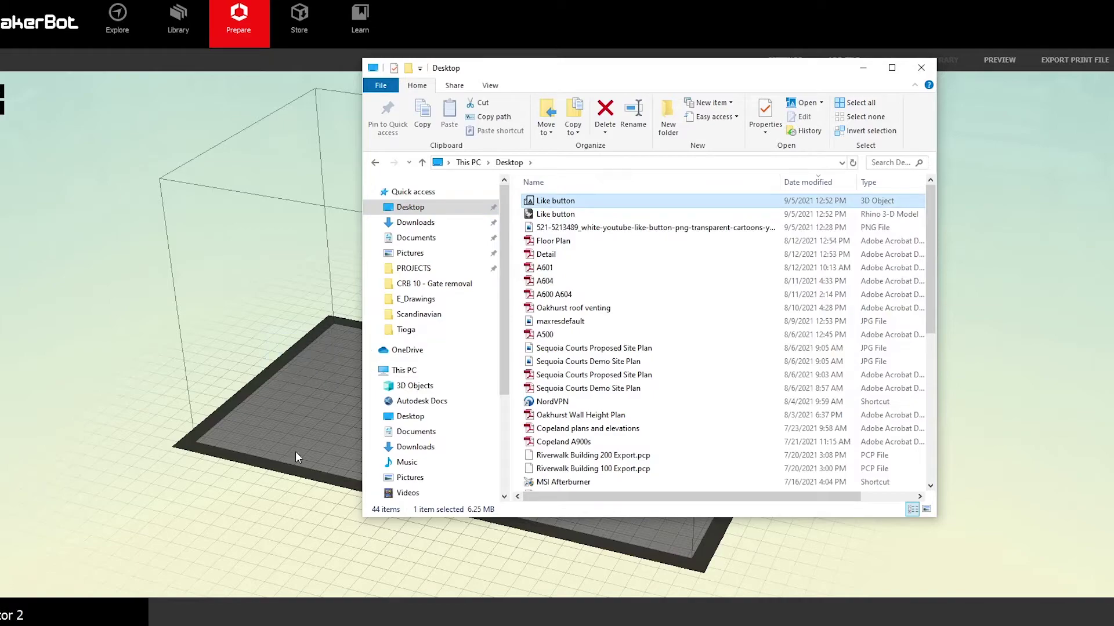
pyautogui.click(863, 68)
pyautogui.moveTo(385, 455); pyautogui.dragTo(500, 441)
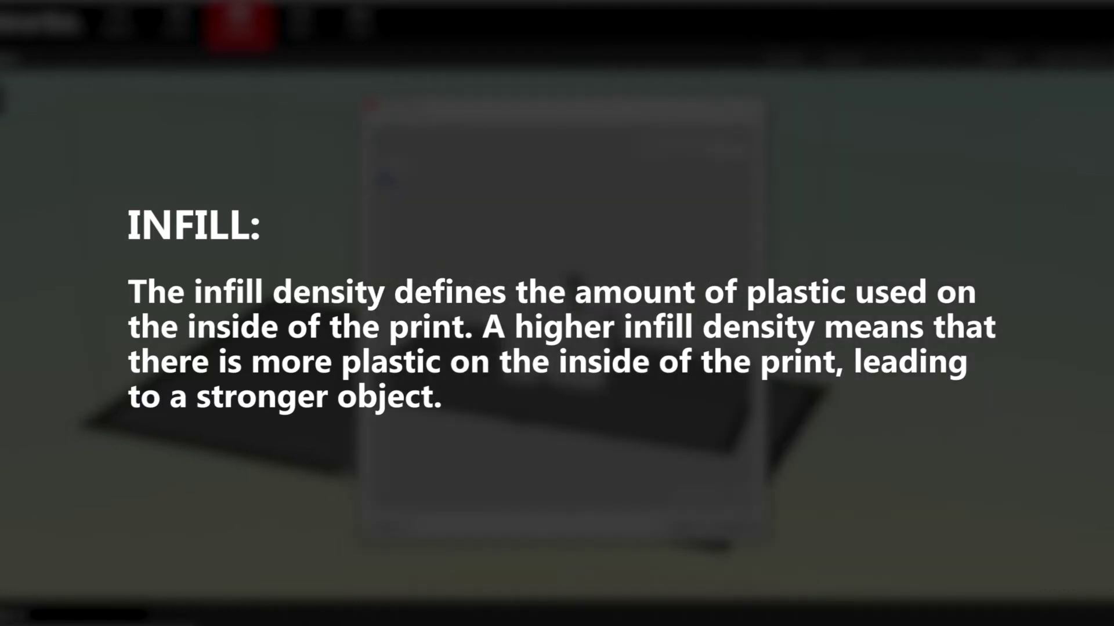
# Step: Enlarge and inspect the print preview of the sliced Like button
pyautogui.scroll(6, 566, 335)
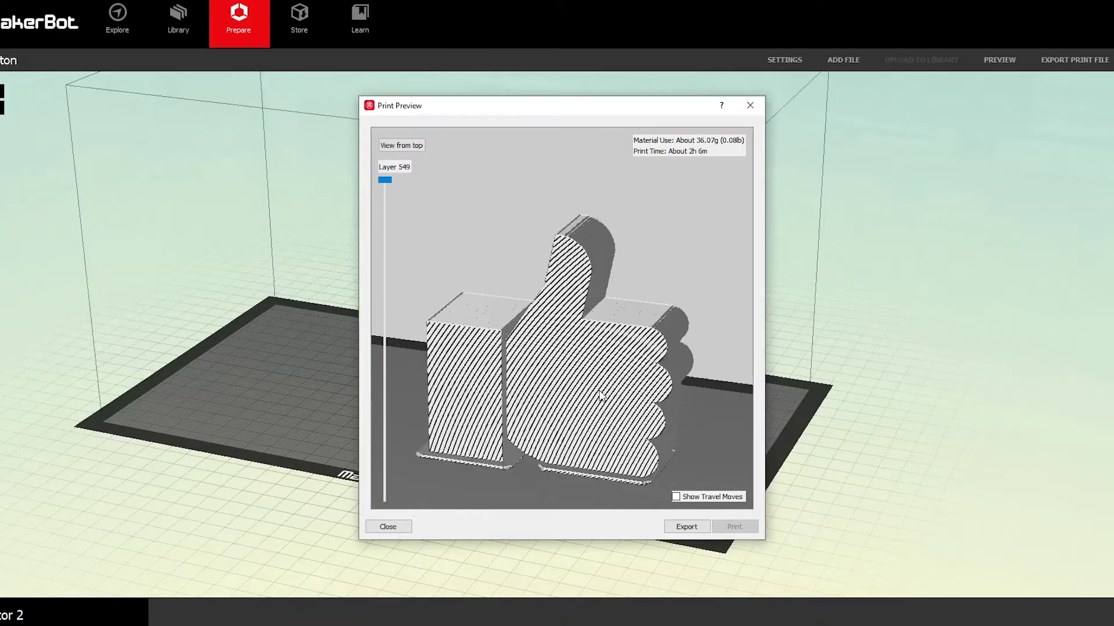
pyautogui.moveTo(764, 540); pyautogui.dragTo(996, 591)
pyautogui.scroll(8, 646, 452)
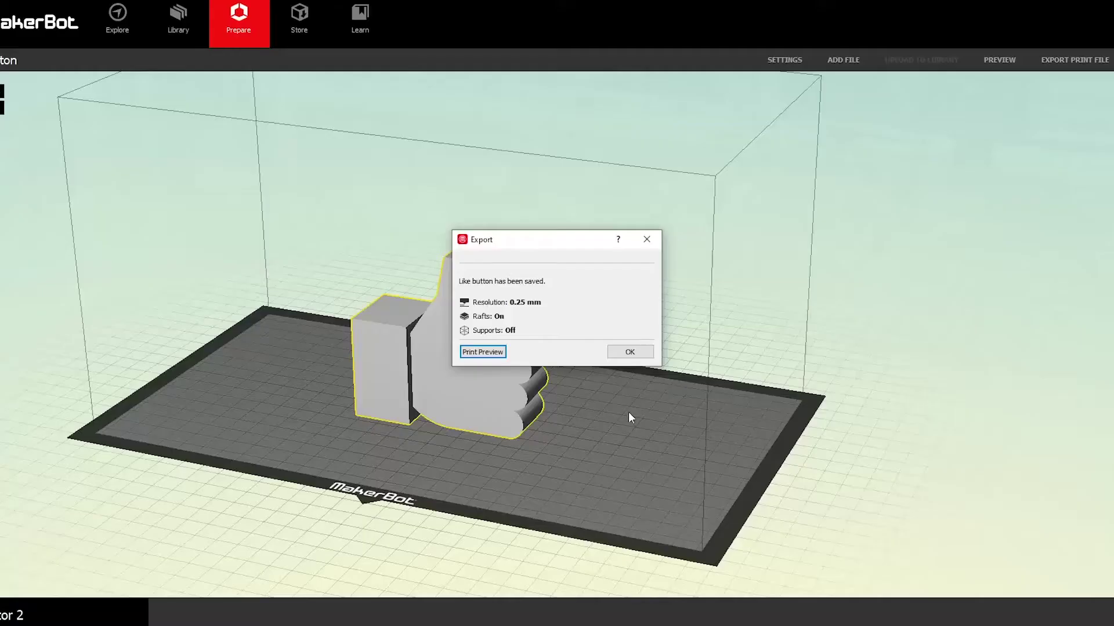
# Step: Dismiss the confirmation that the Like button print file was saved
pyautogui.click(630, 352)
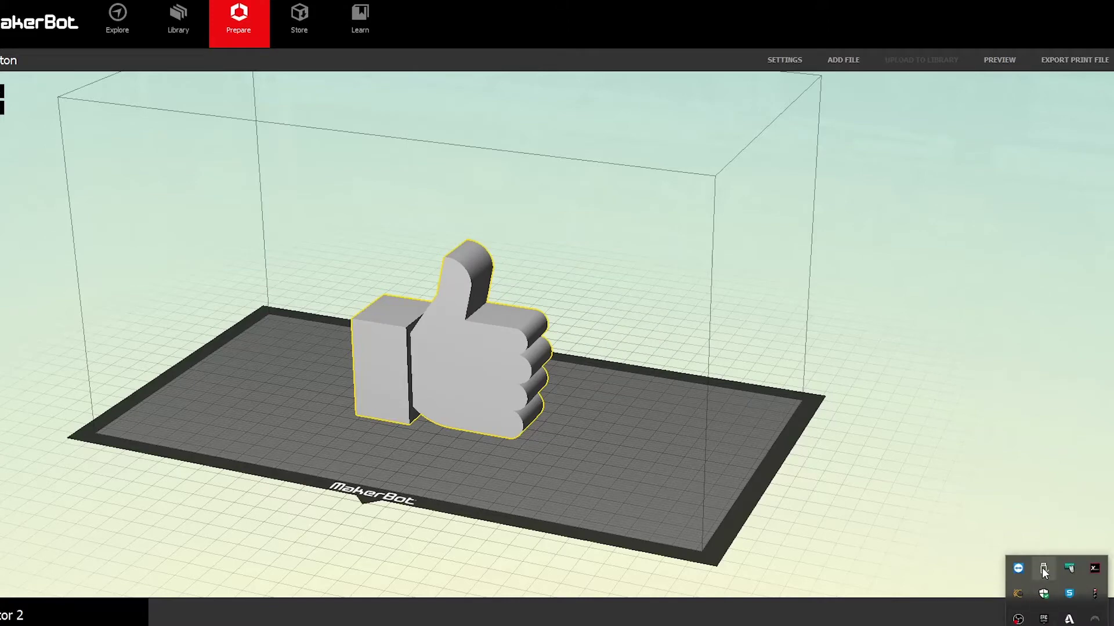